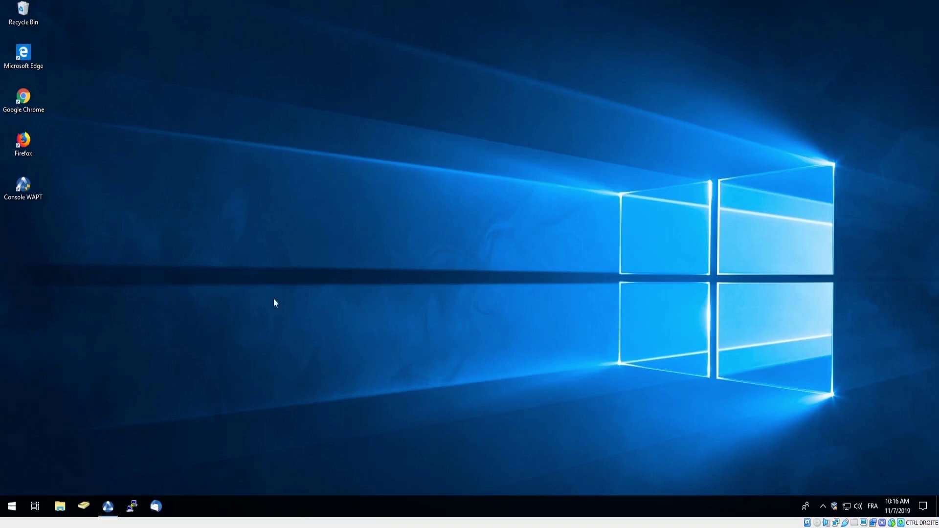
Restore the WAPT console window from the taskbar.
mouse_move(112, 509)
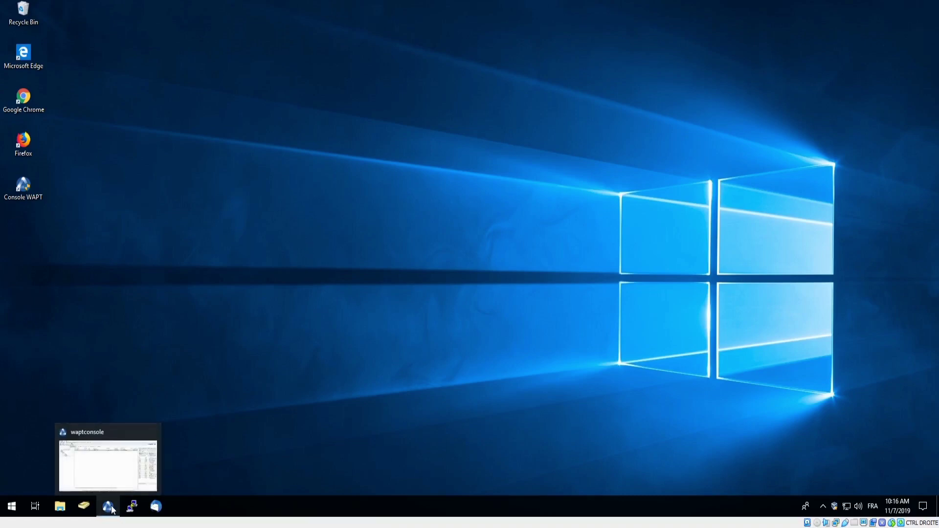
left_click(112, 510)
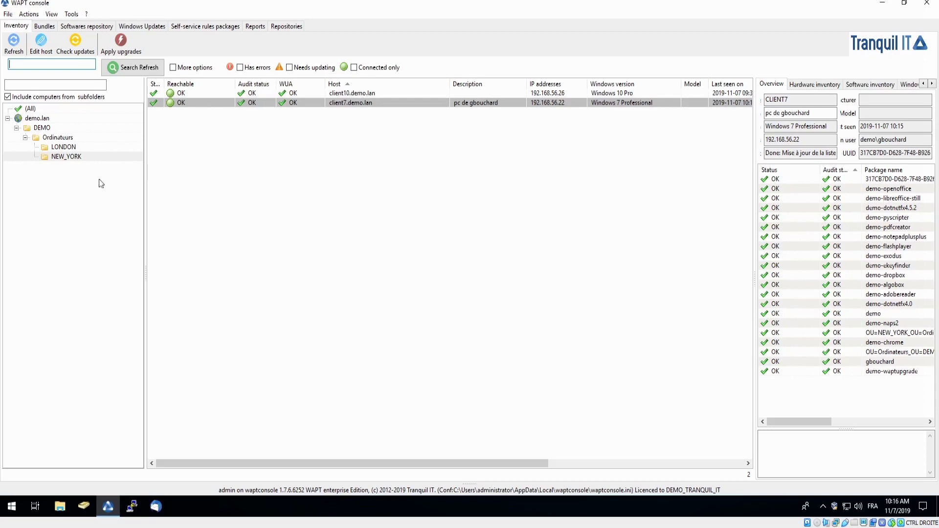
In the Softwares repository tab, clear the 'itunes' search to list all packages.
left_click(89, 29)
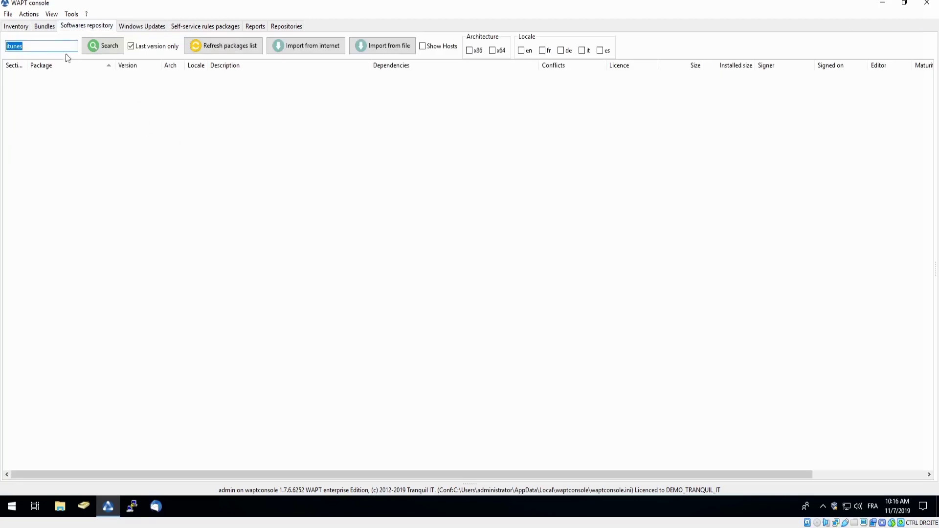
left_click_drag(55, 46, 2, 51)
key("BackSpace")
key("Return")
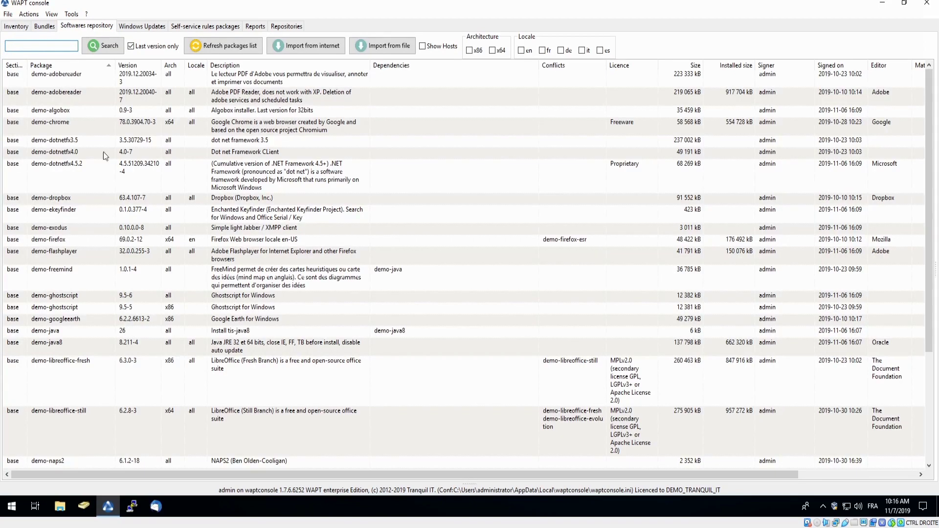
scroll(97, 151, "down", 10)
scroll(97, 153, "up", 10)
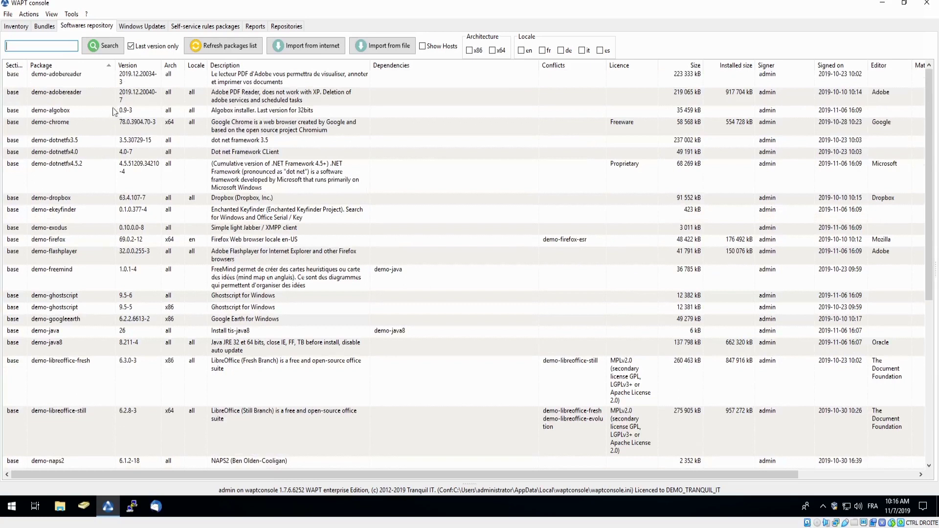
Search the internet store for 'spotify' and import tis-spotify 1.0.96.181-4 into the private repository.
left_click(299, 47)
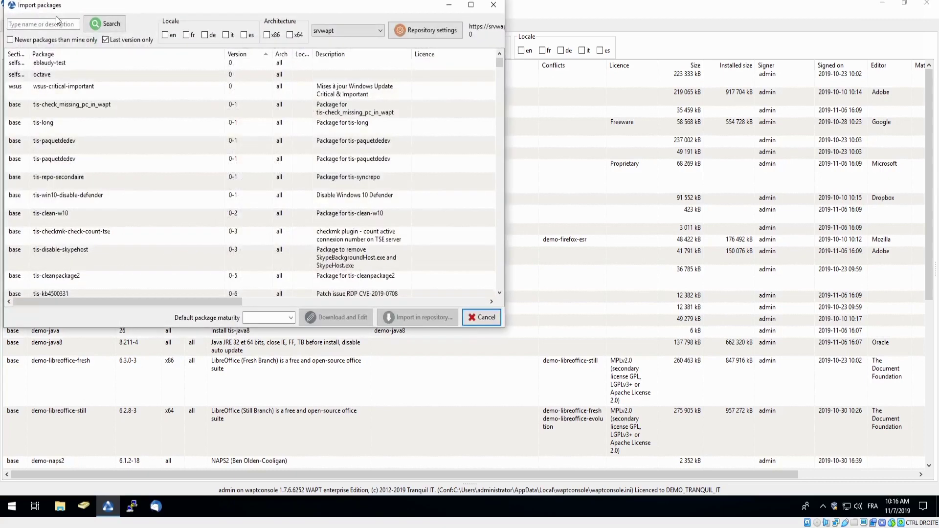
left_click(53, 24)
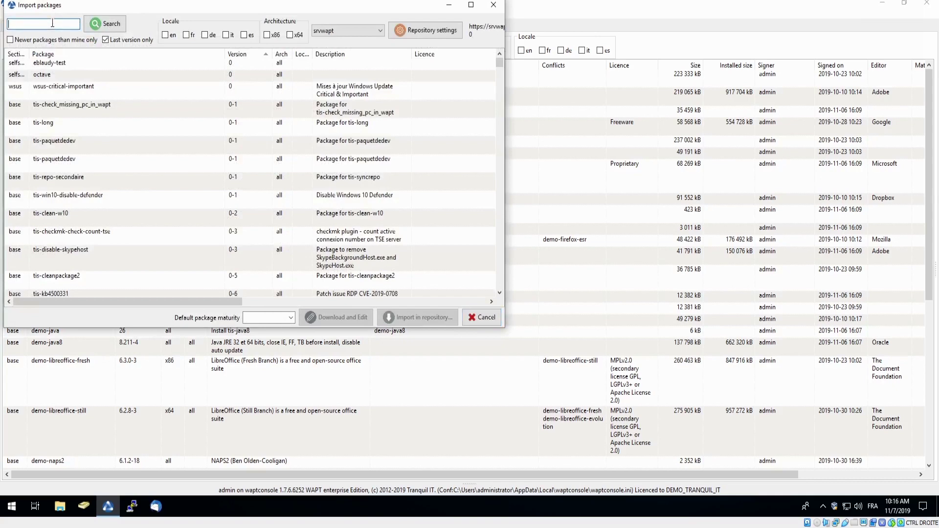
type("spotify")
key("Return")
left_click(59, 69)
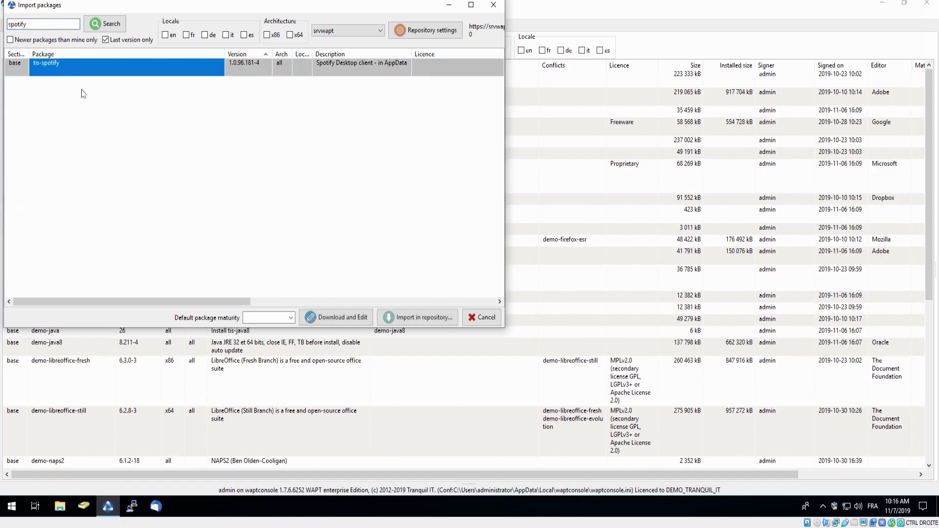
left_click(398, 317)
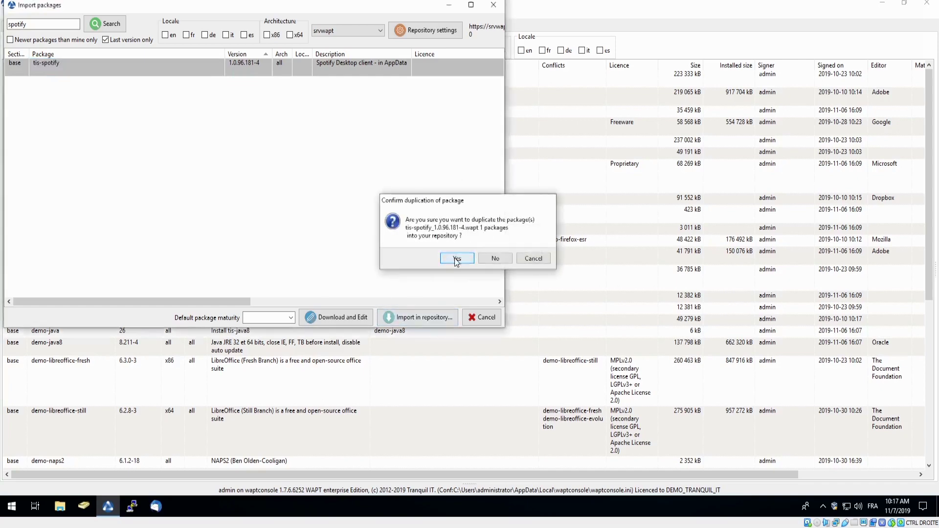
left_click(455, 258)
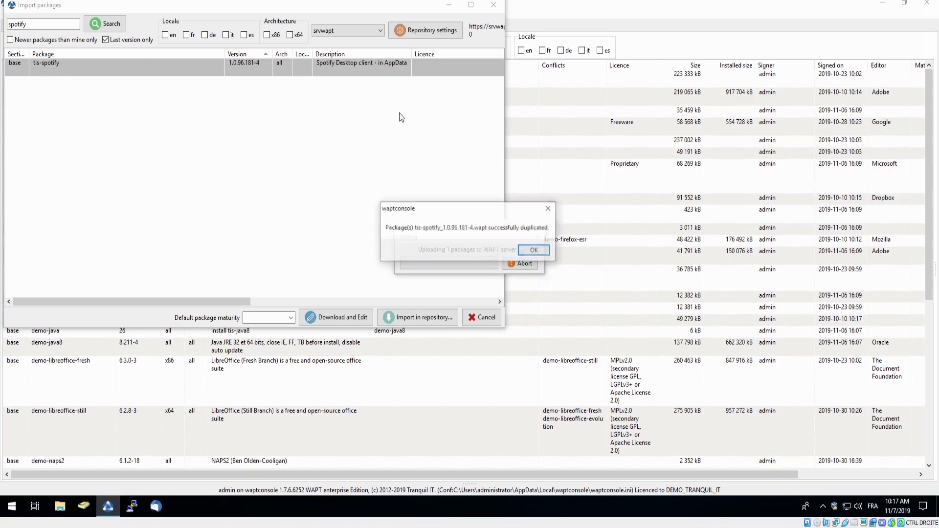
left_click(536, 248)
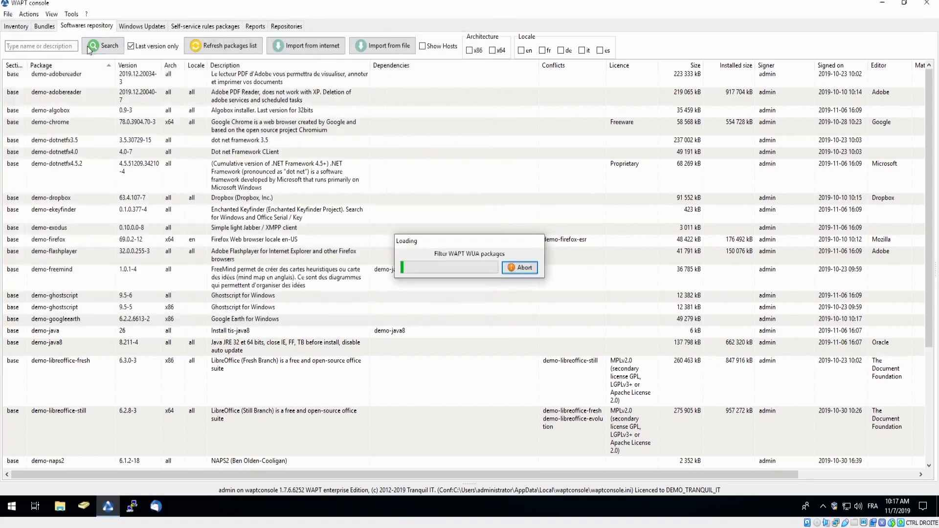
Search the repository for 'spotify' to verify demo-spotify 1.0.96.181-5, then reopen Import from internet.
left_click(43, 44)
type("spotify")
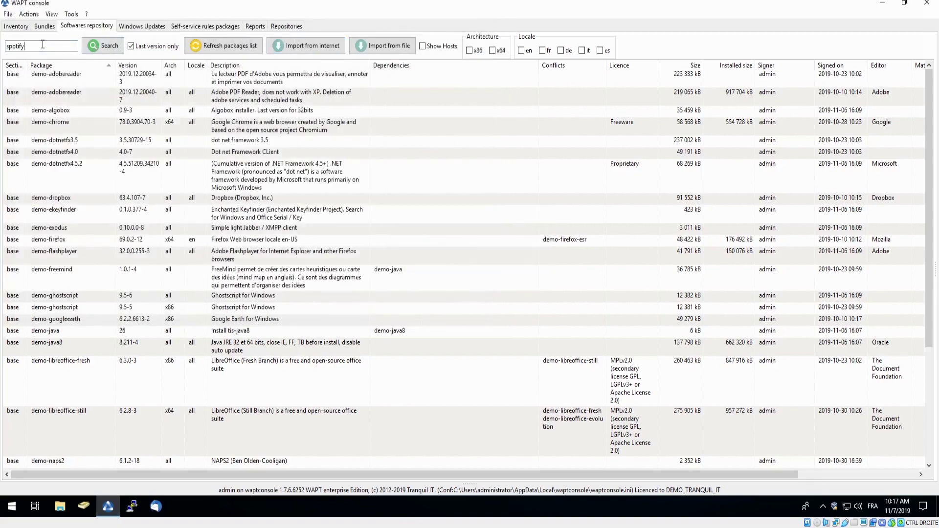
key("Return")
left_click(42, 80)
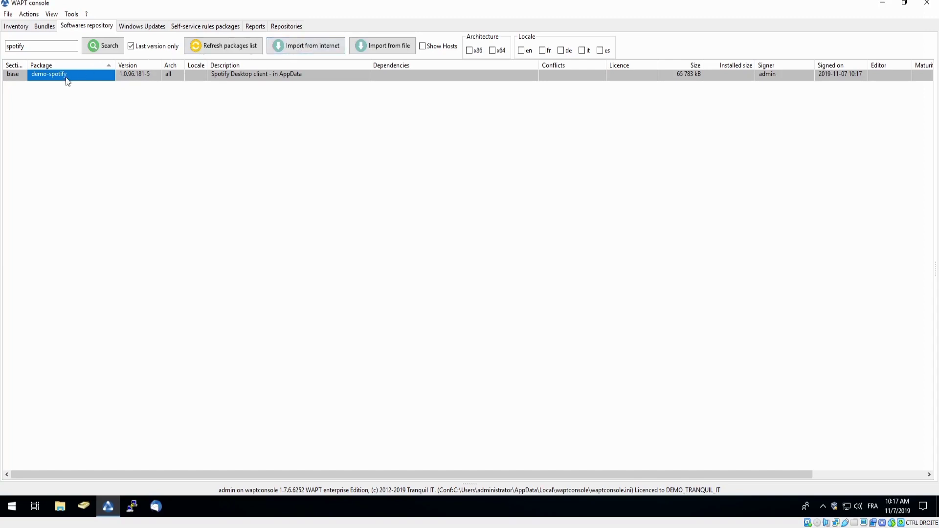
left_click(302, 49)
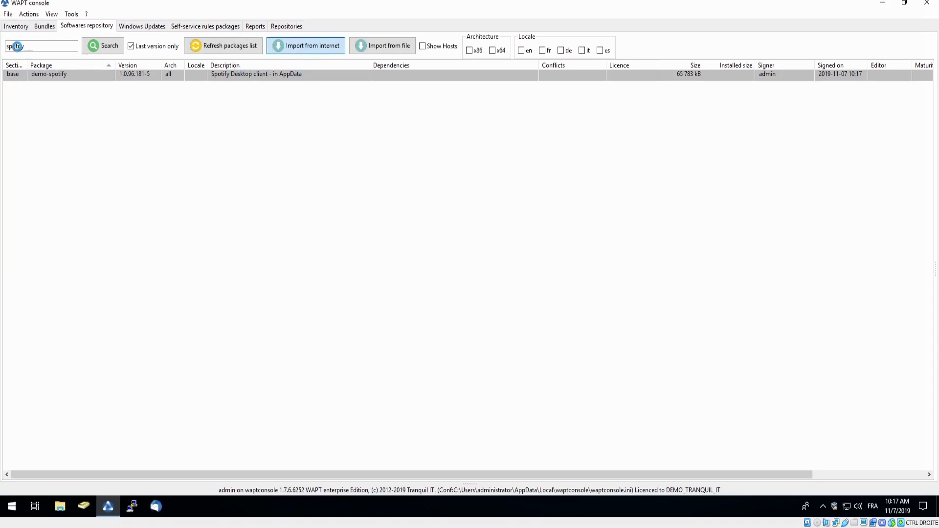
left_click(37, 26)
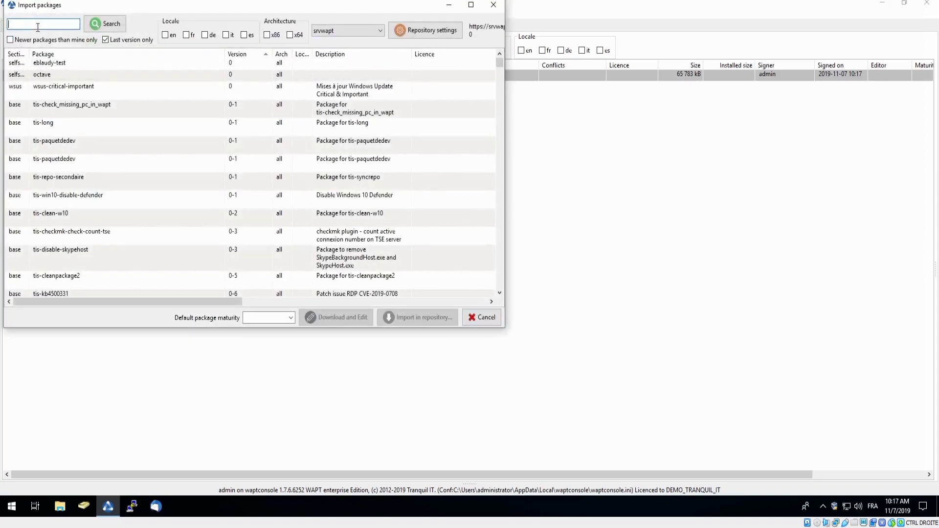
Search the internet store for 'spotify' and download tis-spotify 1.0.96.181-4 for editing.
type("spotify")
key("Return")
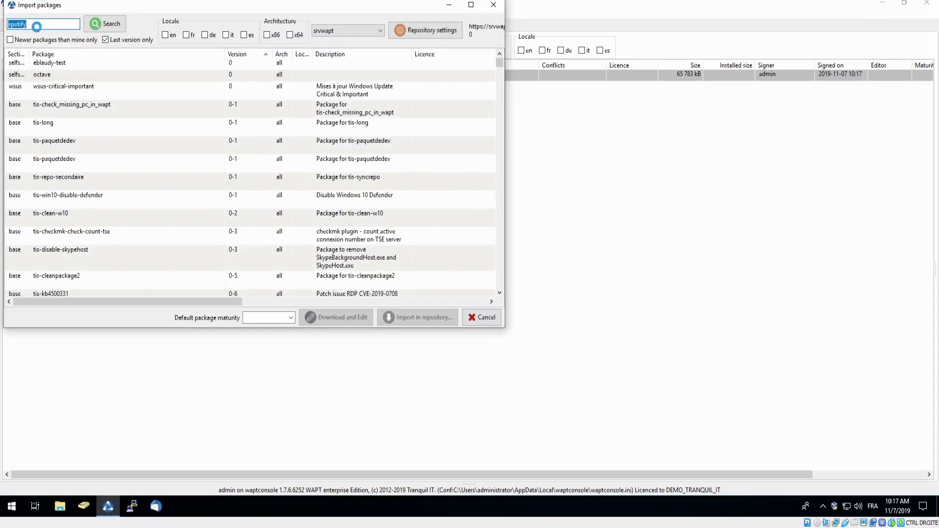
left_click(88, 71)
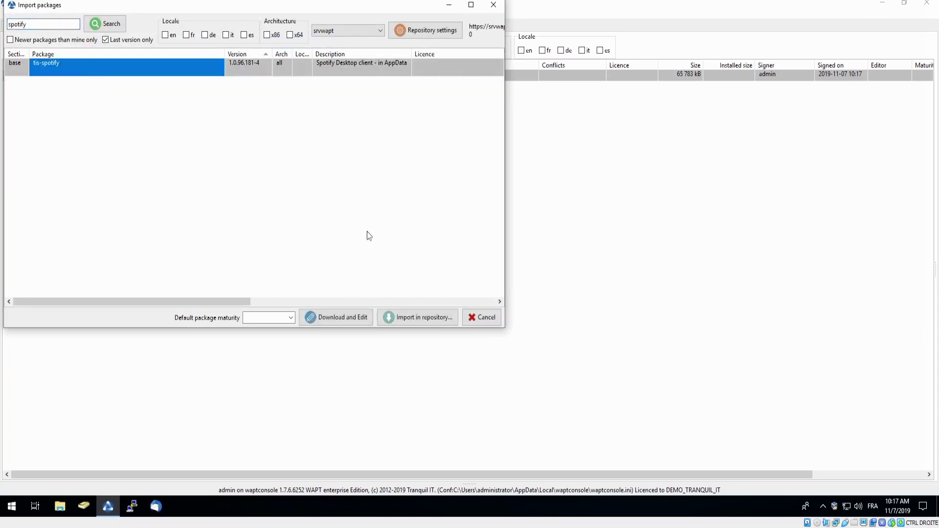
left_click(341, 318)
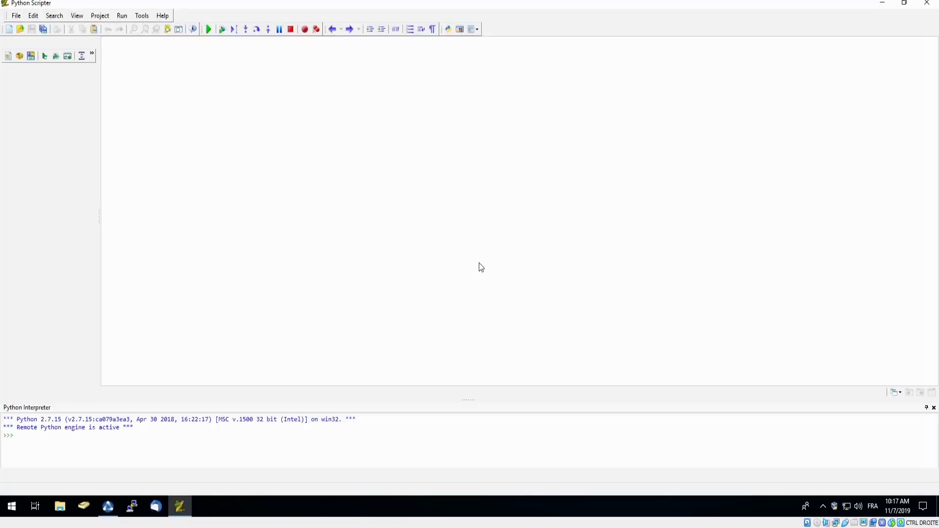
Review the control file's package name and version and setup.py's install function, then return to the console.
left_click_drag(230, 44, 113, 44)
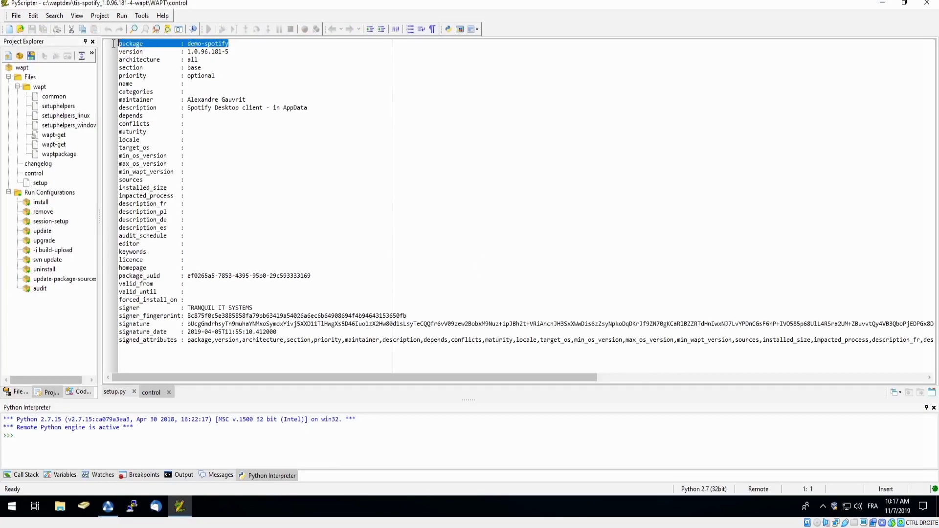
left_click_drag(229, 51, 118, 51)
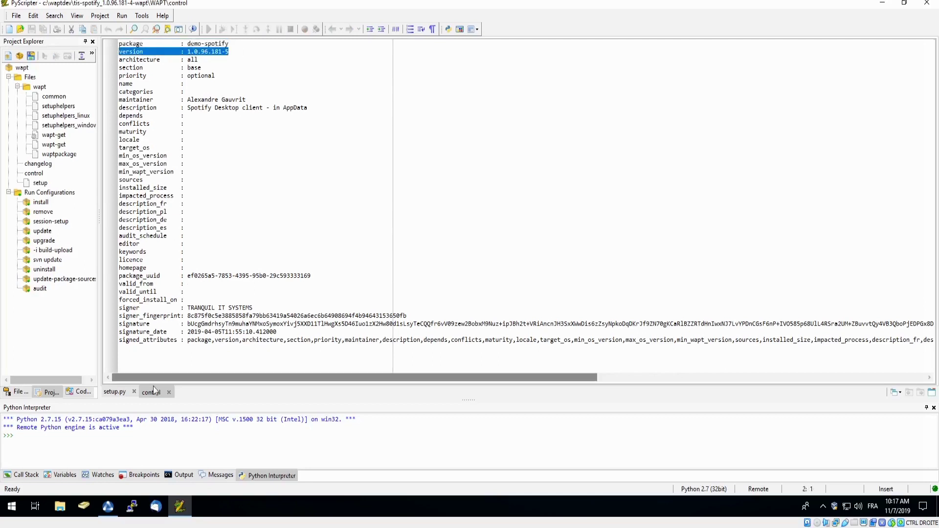
left_click(114, 392)
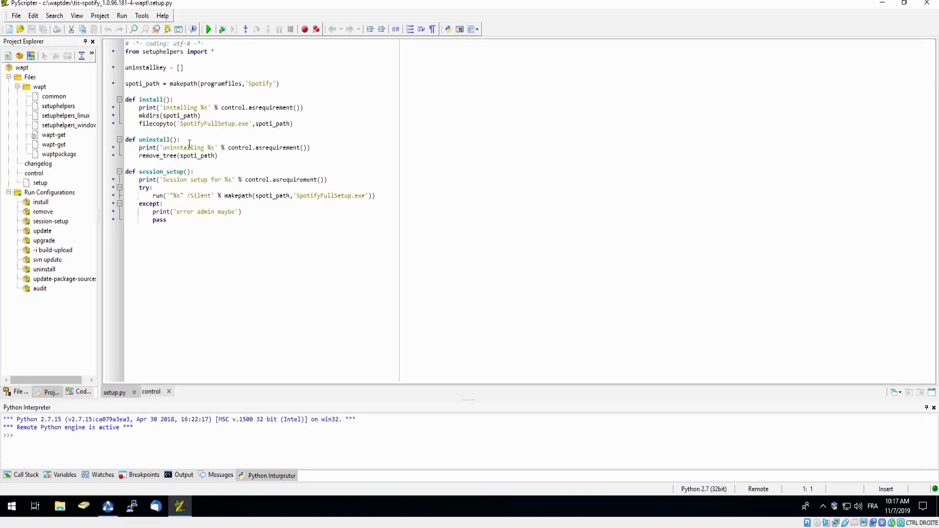
left_click_drag(293, 115, 128, 100)
left_click(223, 117)
mouse_move(112, 510)
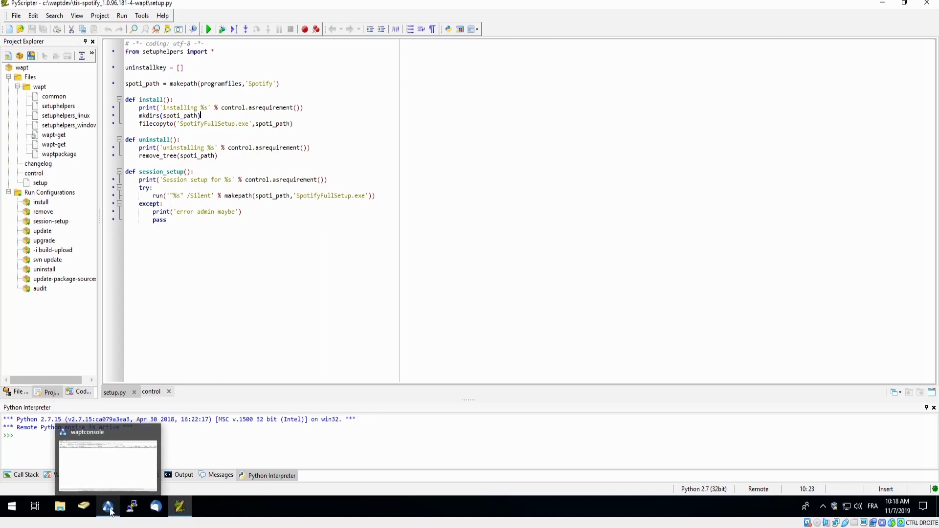
left_click(108, 507)
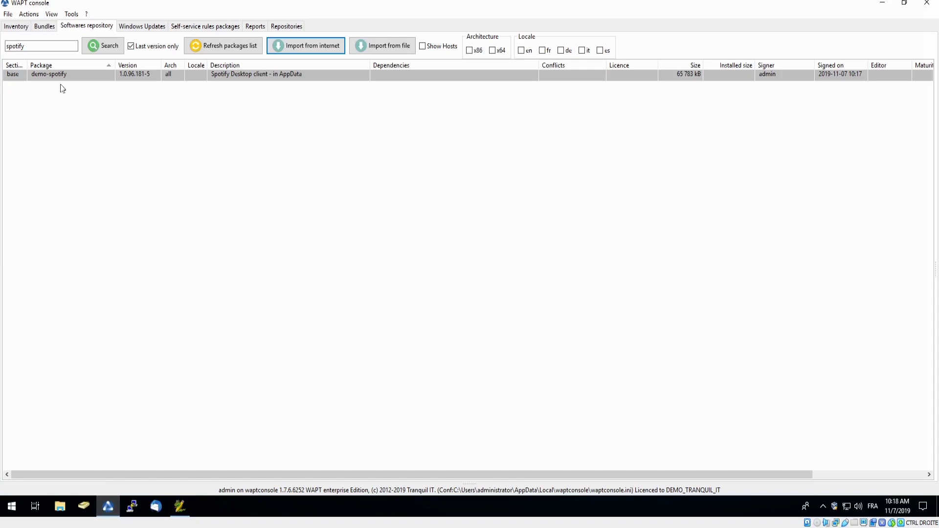
From Inventory, open client7's profile, drag demo-spotify into Packages needed on host, and save.
left_click(8, 28)
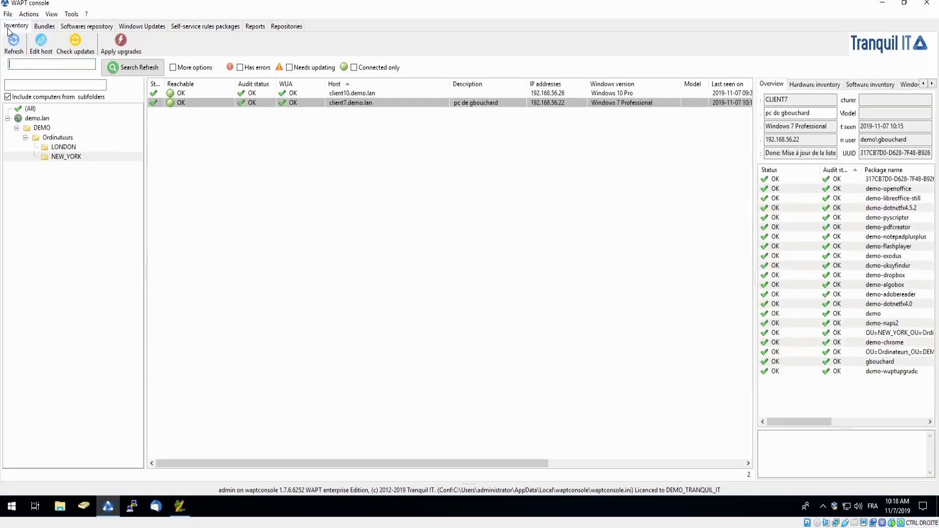
left_click(474, 103)
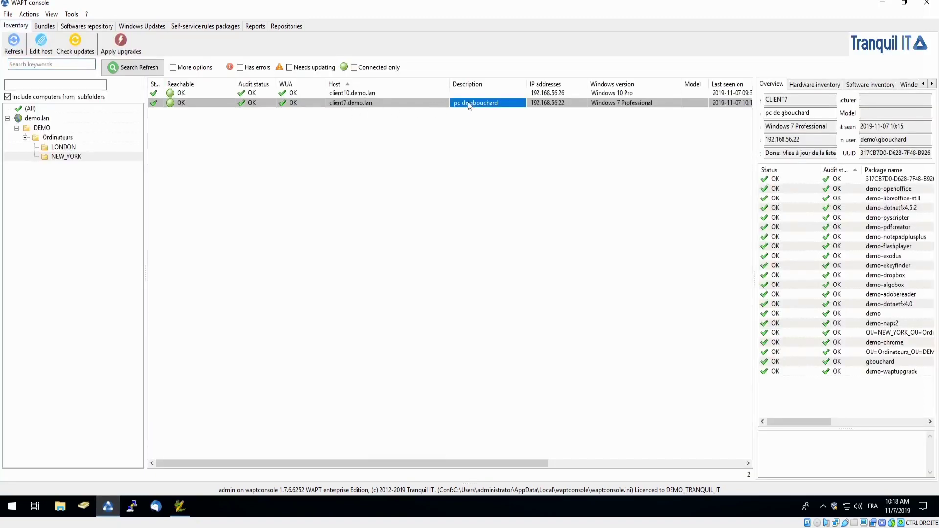
double_click(419, 104)
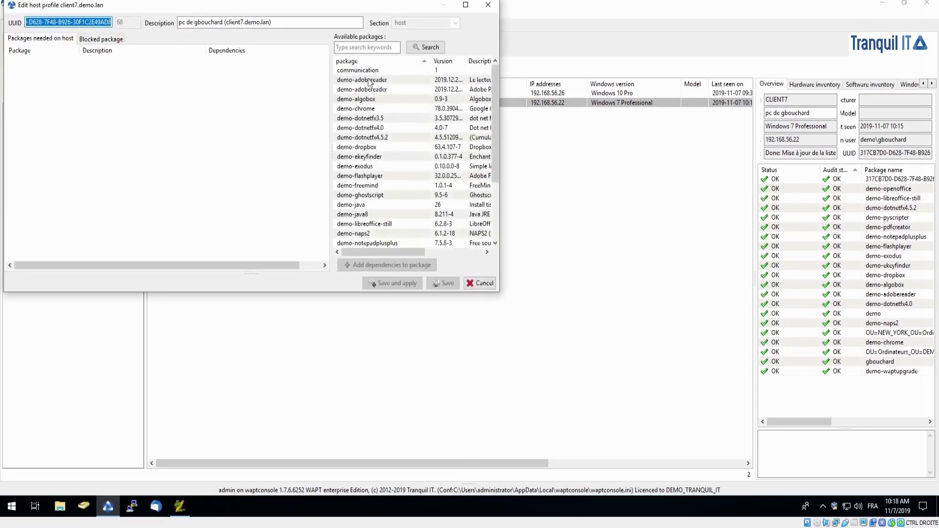
left_click(386, 50)
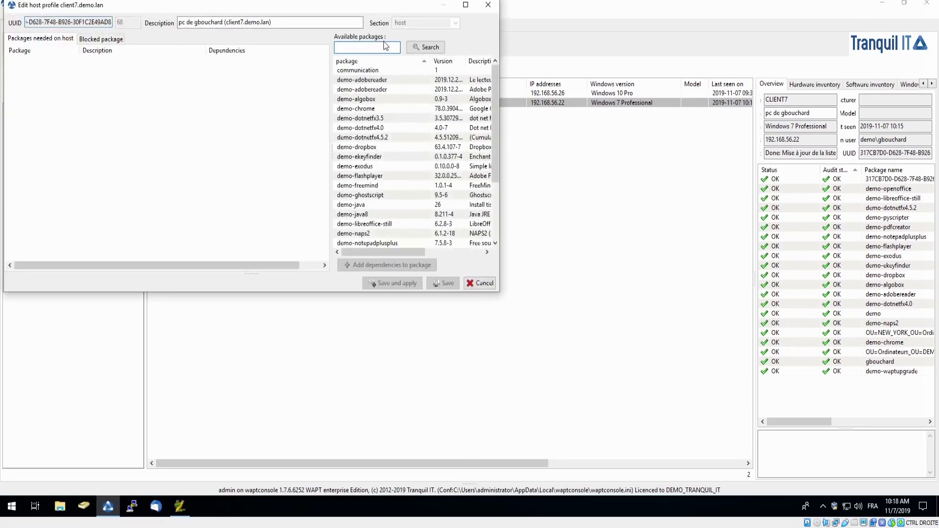
type("spotify")
key("Return")
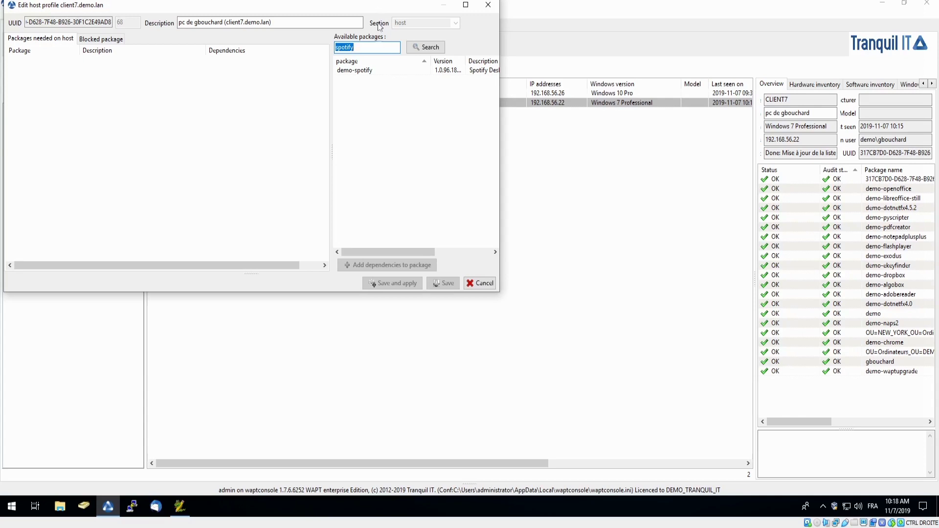
left_click_drag(359, 70, 185, 118)
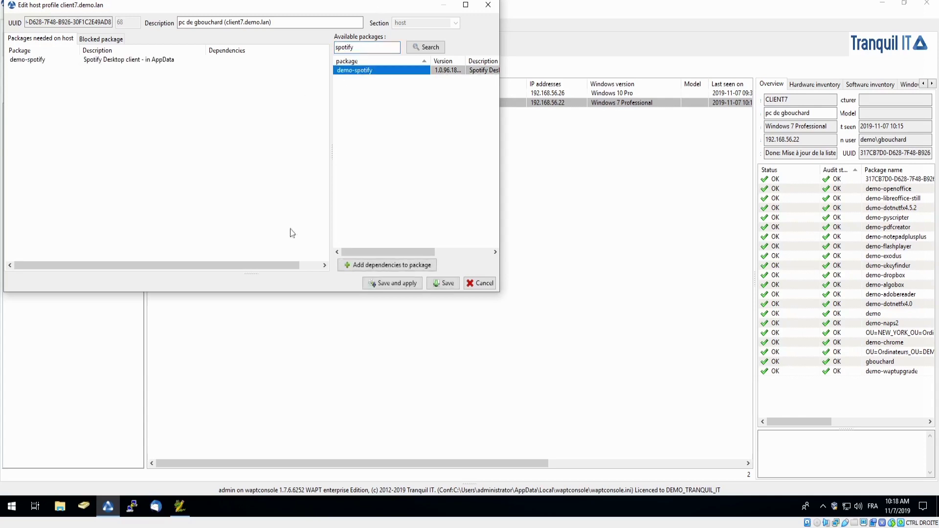
left_click(447, 283)
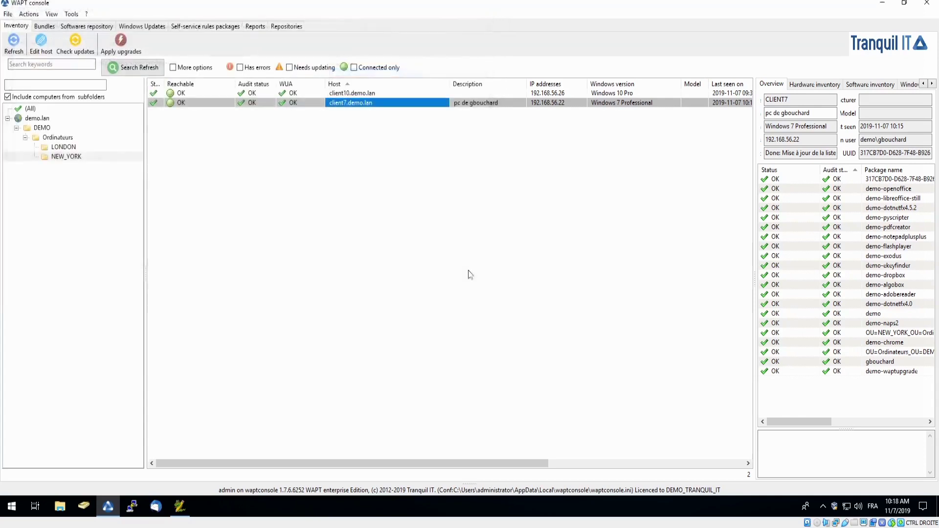
left_click(83, 52)
Confirm client7's update check, refresh, and verify demo-spotify is listed as NEED-INSTALL.
key("Return")
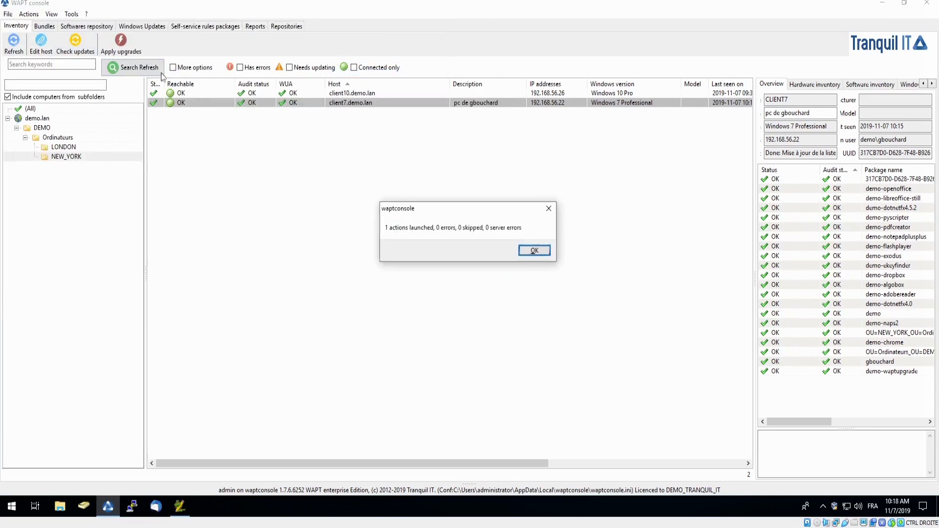
key("Return")
left_click(14, 44)
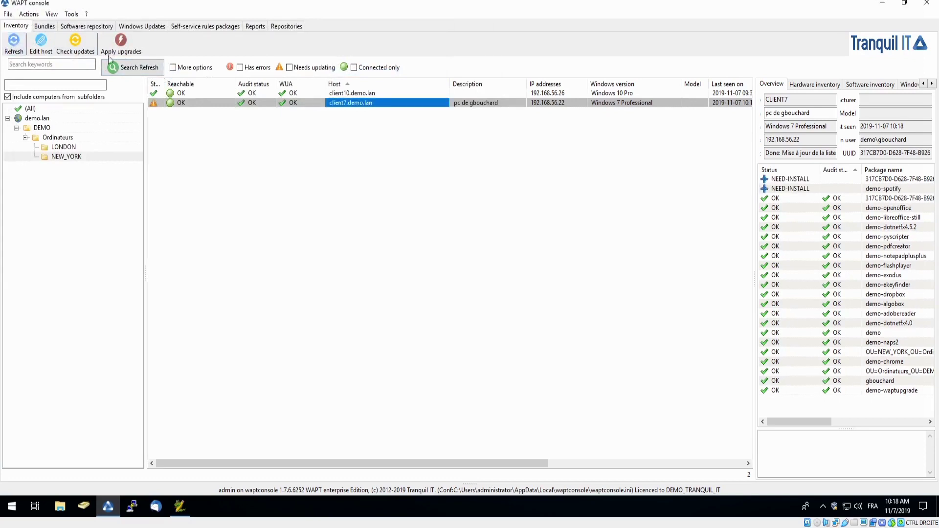
left_click(799, 190)
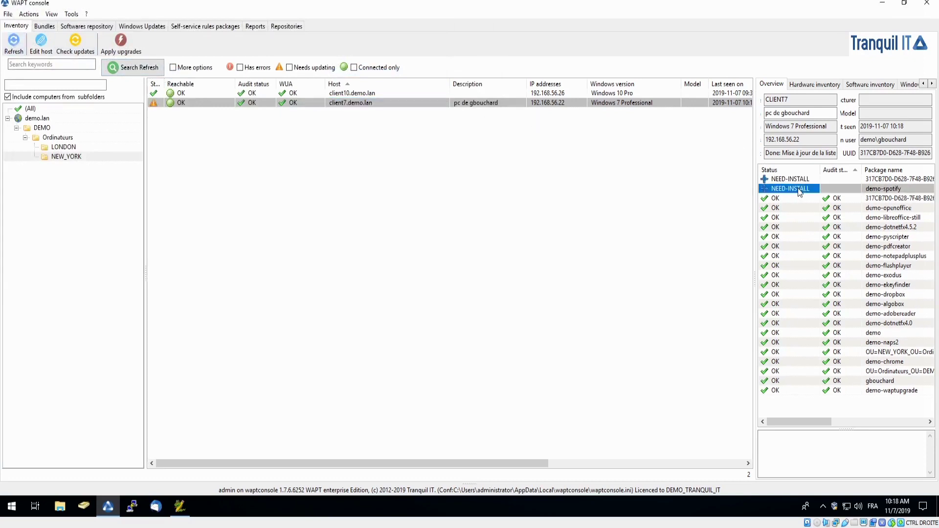
left_click(805, 180)
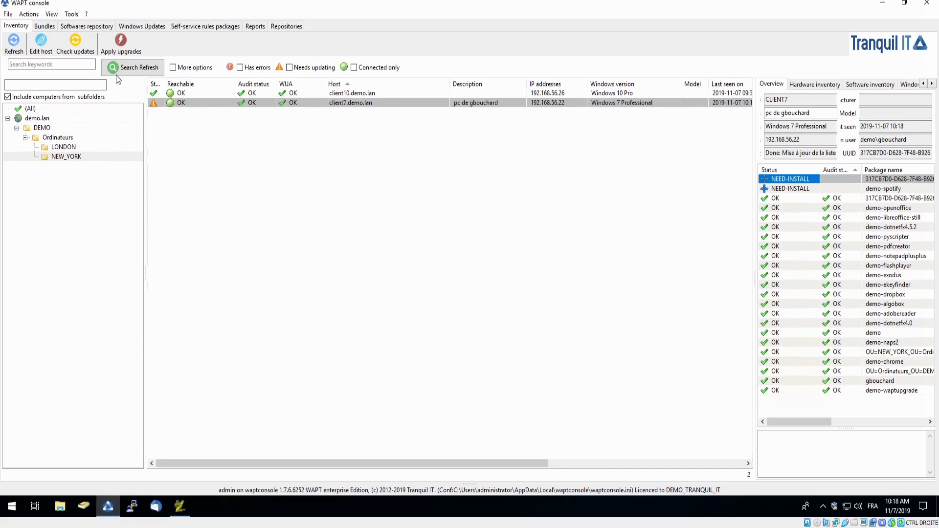
left_click(121, 44)
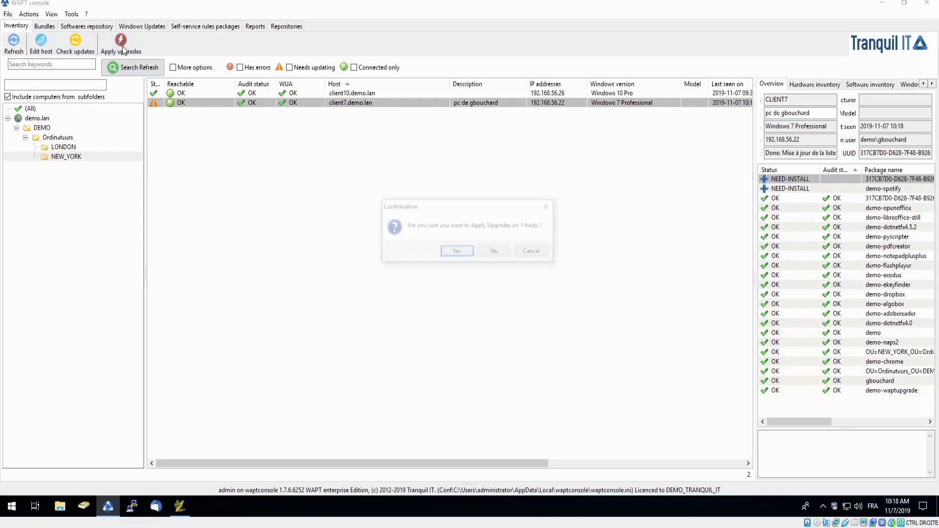
Confirm applying upgrades on client7 and refresh to see its installation running.
left_click(447, 250)
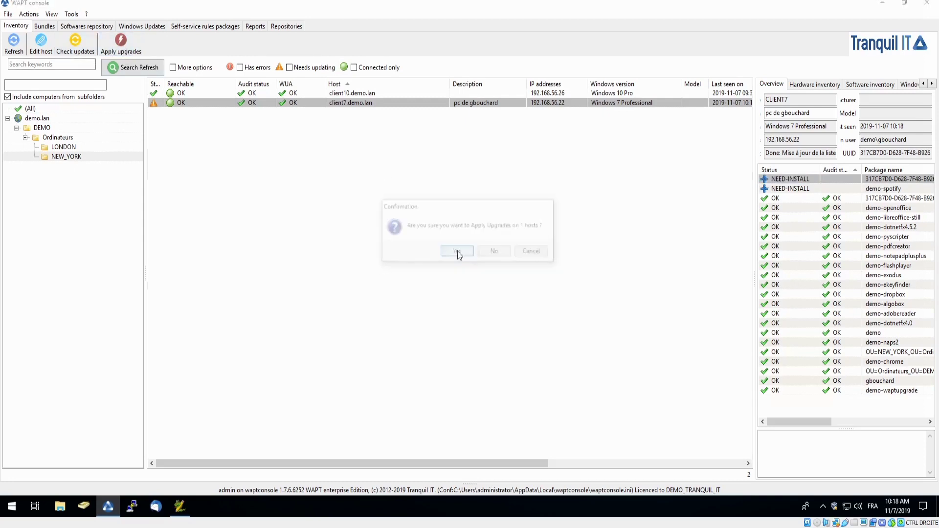
left_click(14, 43)
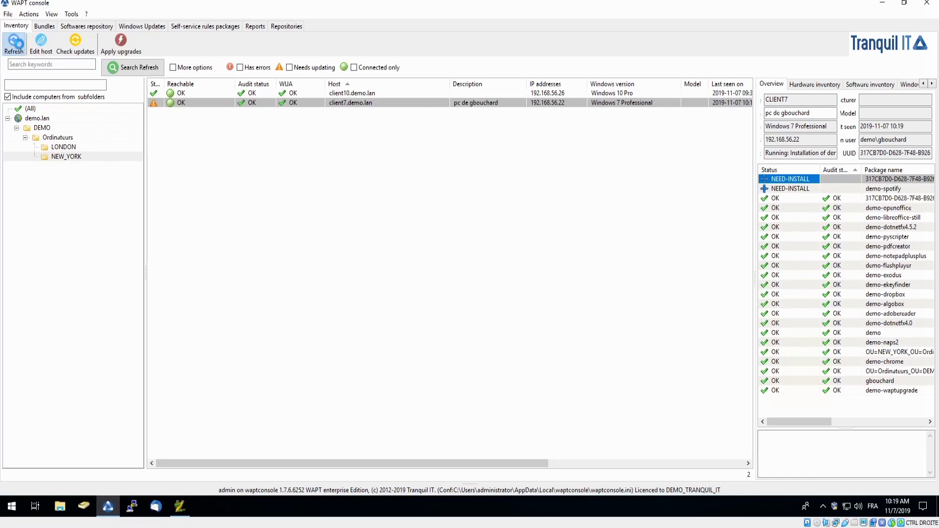